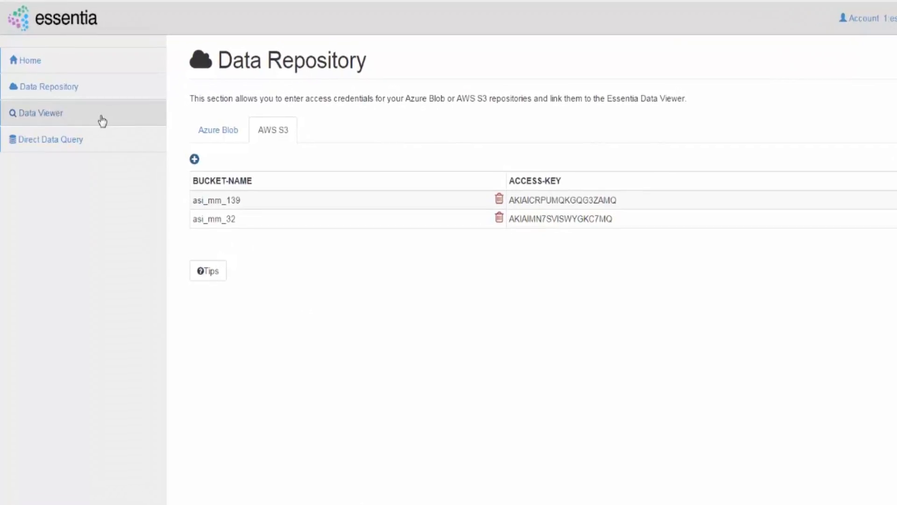
- Go to the Data Viewer and select the asi_mm_32 repository
{"action": "left_click", "coordinate": [103, 121]}
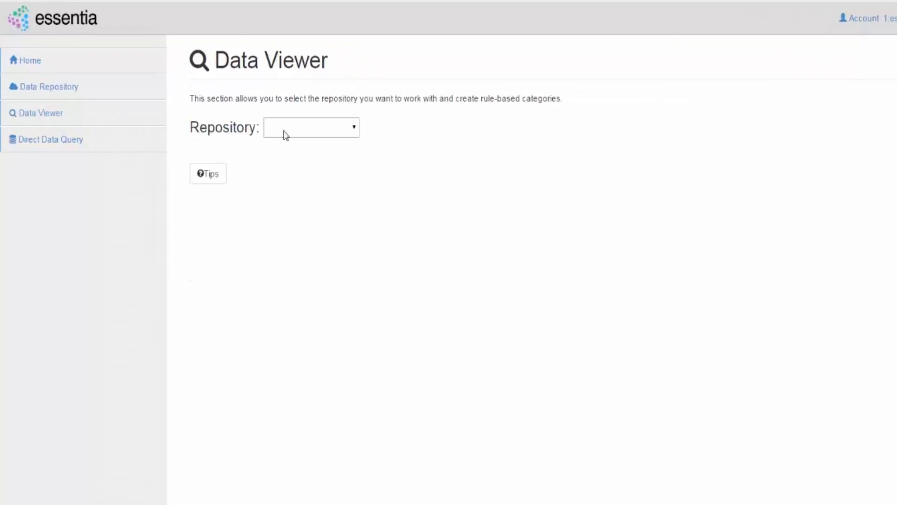
{"action": "left_click", "coordinate": [337, 137]}
{"action": "left_click", "coordinate": [337, 182]}
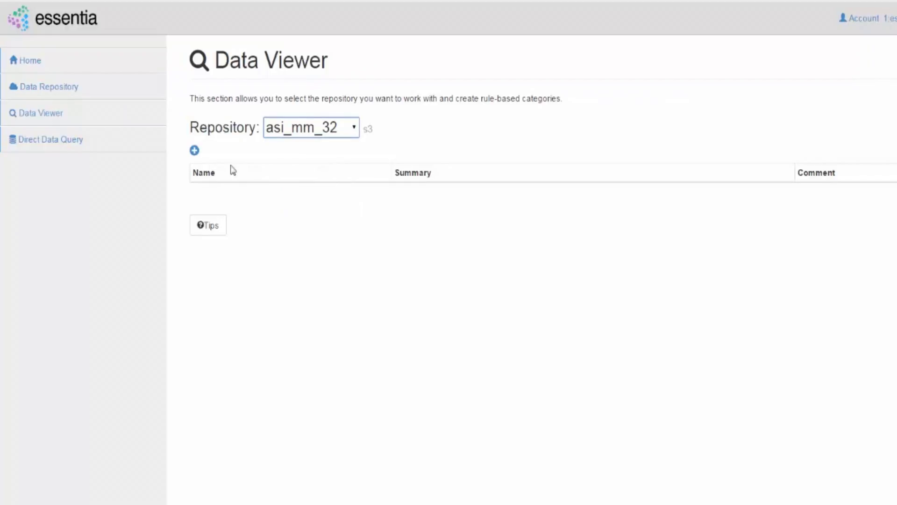
- Add a category named all_logs with the file pattern * and try to save it
{"action": "left_click", "coordinate": [195, 150]}
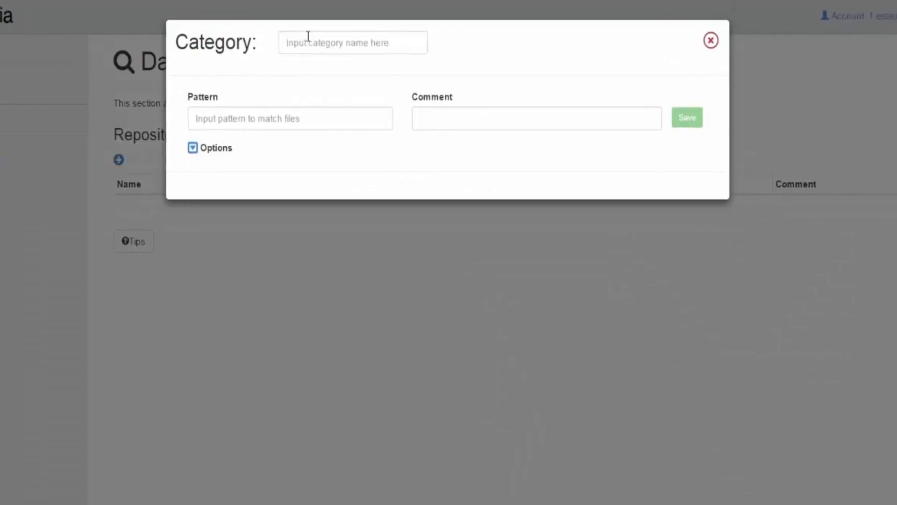
{"action": "left_click", "coordinate": [368, 37]}
{"action": "type", "text": "all_logs"}
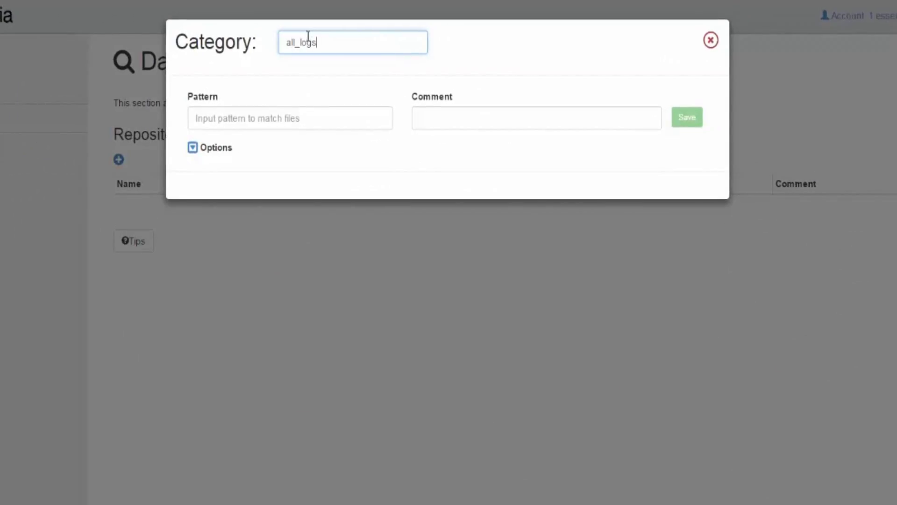
{"action": "left_click", "coordinate": [297, 113]}
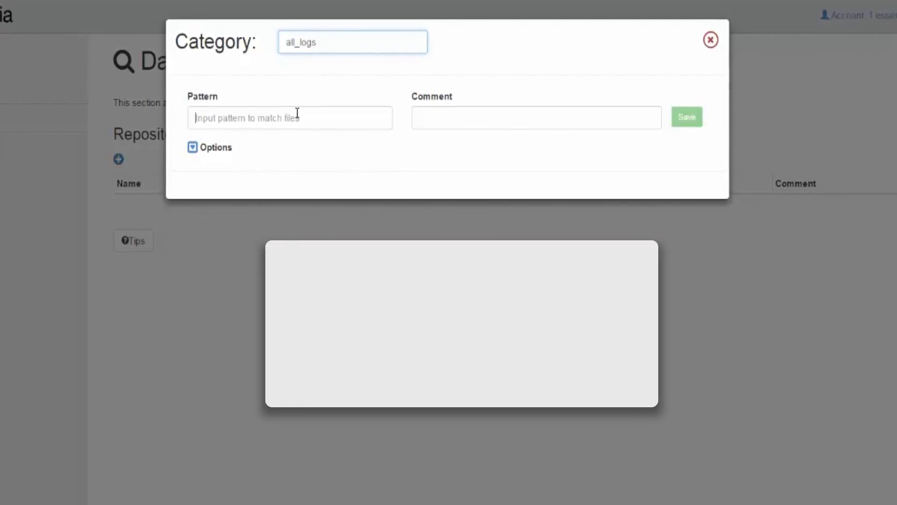
{"action": "left_click", "coordinate": [297, 113]}
{"action": "type", "text": "*"}
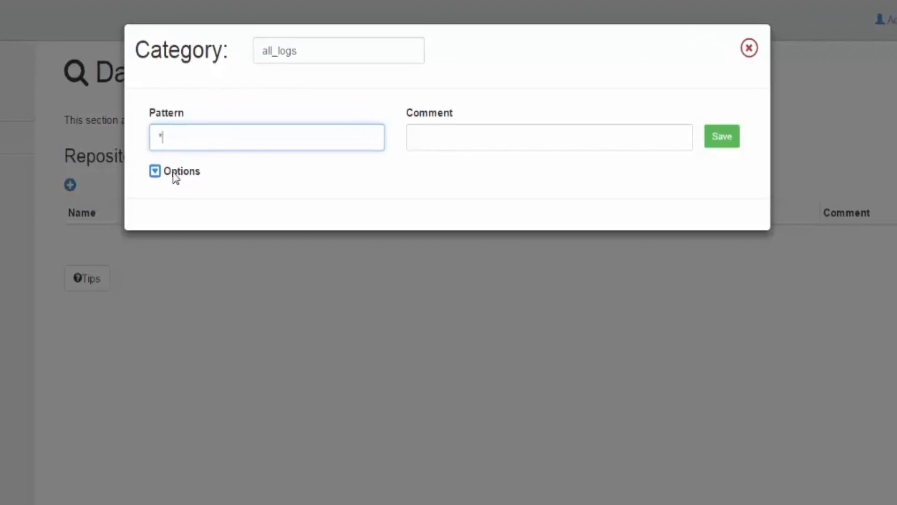
{"action": "left_click", "coordinate": [723, 142]}
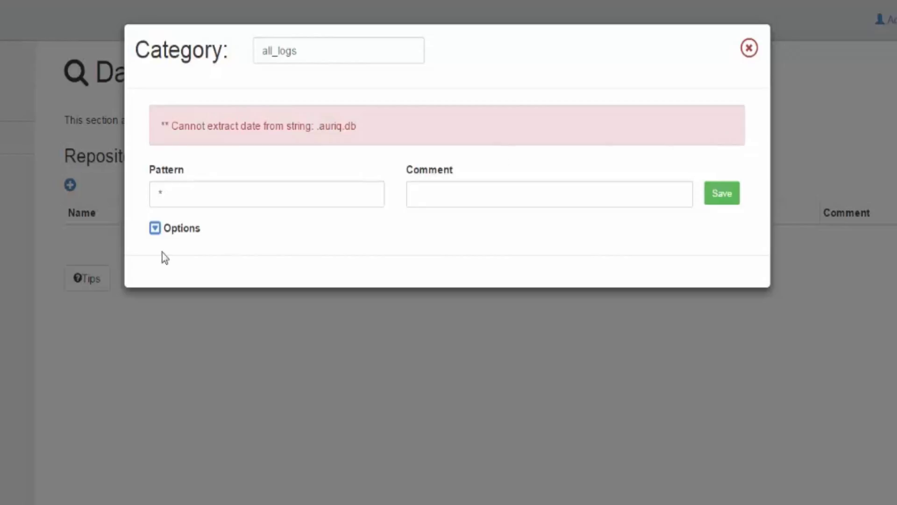
- Set the all_logs category's date format to none, save the category and close it
{"action": "left_click", "coordinate": [155, 228]}
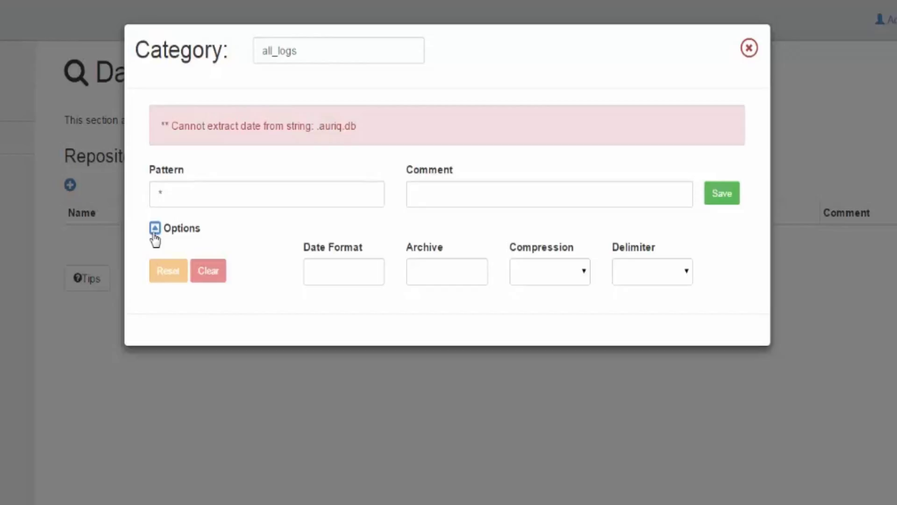
{"action": "left_click", "coordinate": [339, 272]}
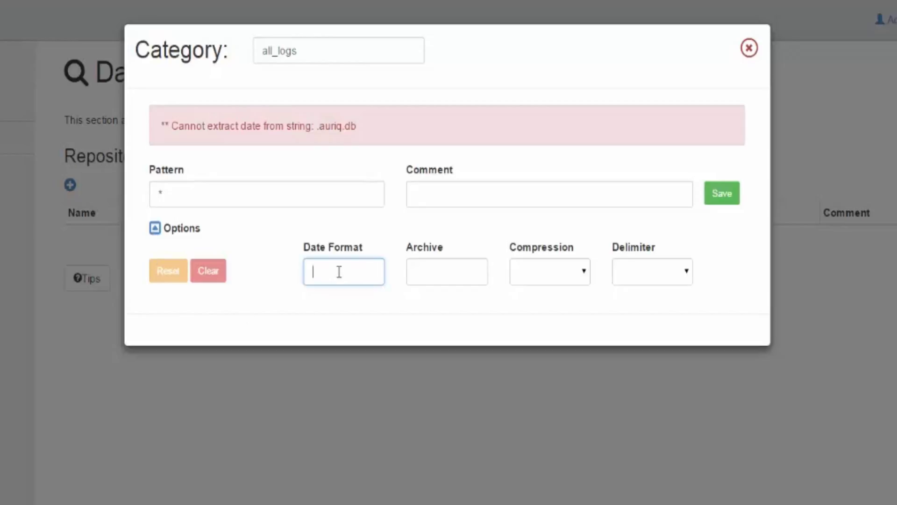
{"action": "type", "text": "none"}
{"action": "left_click", "coordinate": [723, 196]}
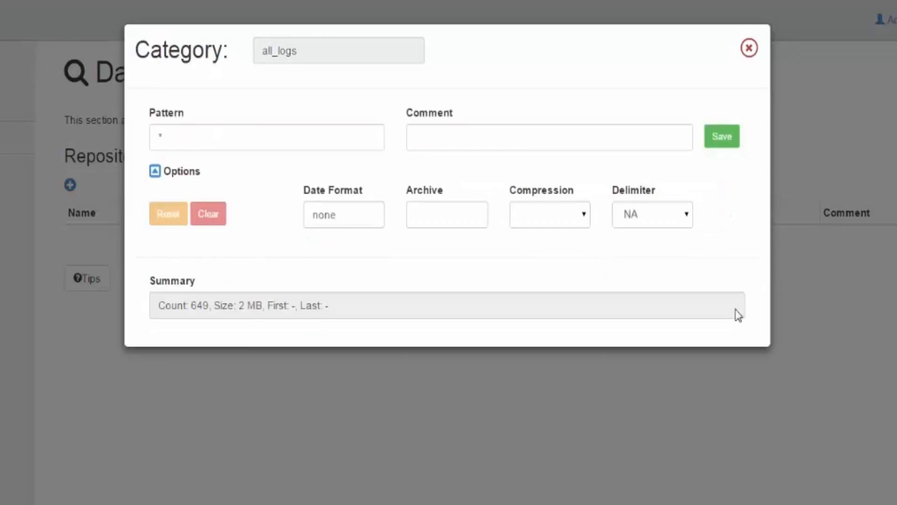
{"action": "left_click", "coordinate": [749, 49]}
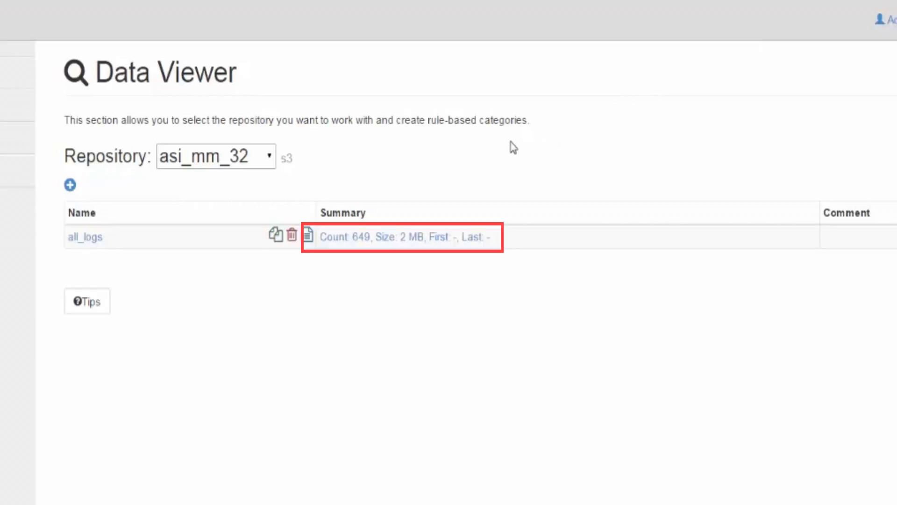
- Look through the list of files matched by all_logs for the folder paths of the data
{"action": "left_click", "coordinate": [456, 239]}
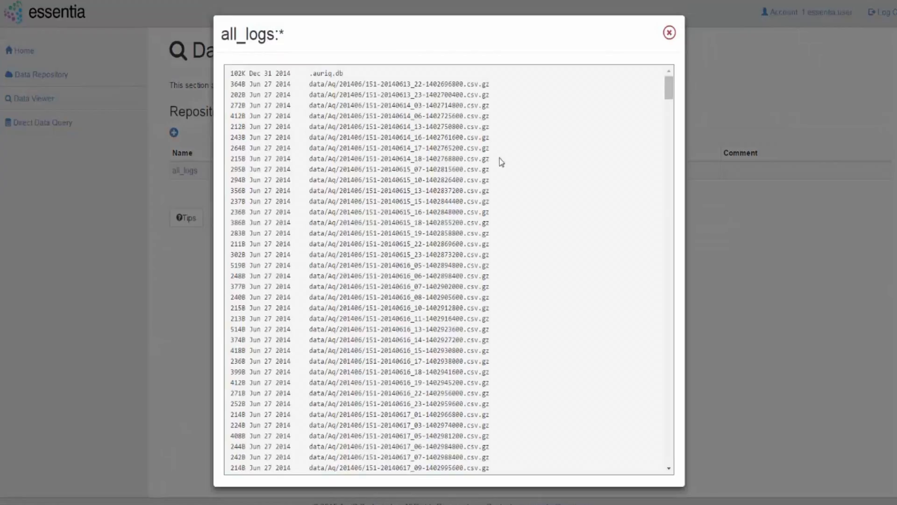
{"action": "mouse_move", "coordinate": [669, 94]}
{"action": "left_mouse_down"}
{"action": "mouse_move", "coordinate": [656, 184]}
{"action": "mouse_move", "coordinate": [657, 324]}
{"action": "left_mouse_up"}
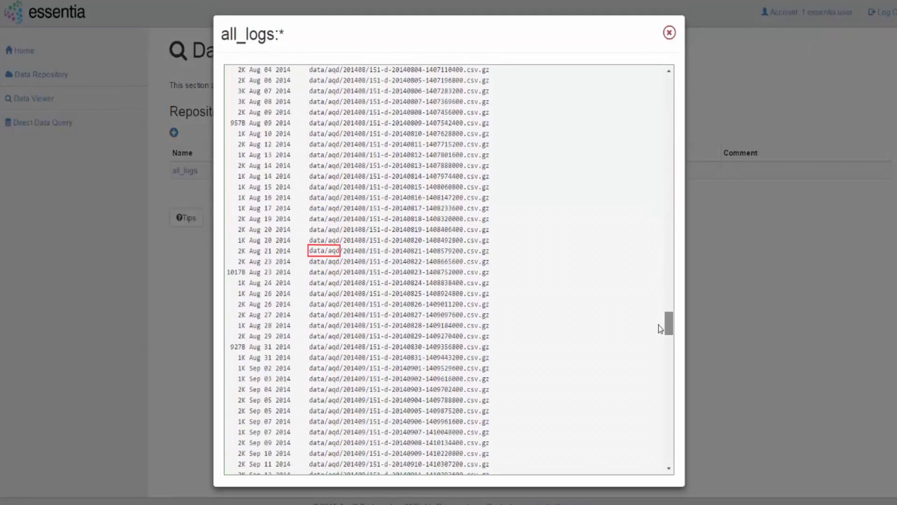
{"action": "left_click", "coordinate": [669, 33]}
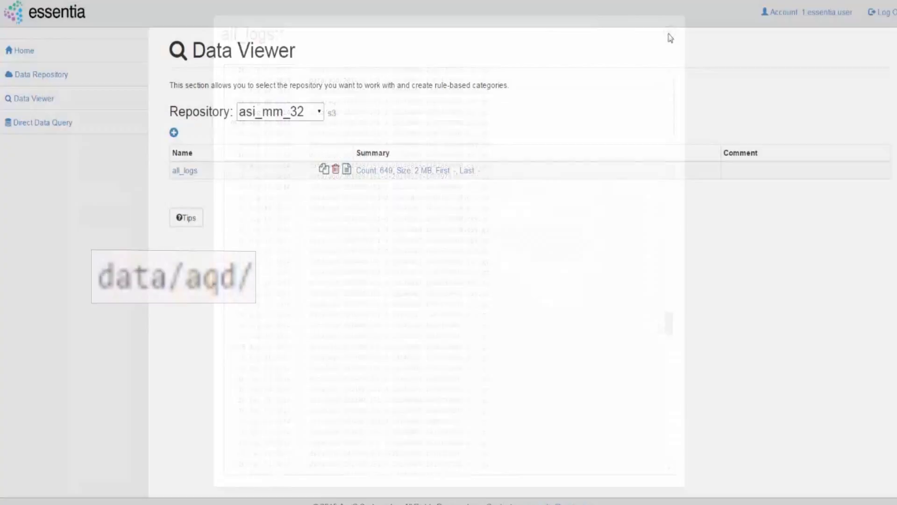
- Add a category named web_logs with the file pattern data/aqd/*.gz and try to save it
{"action": "left_click", "coordinate": [174, 132]}
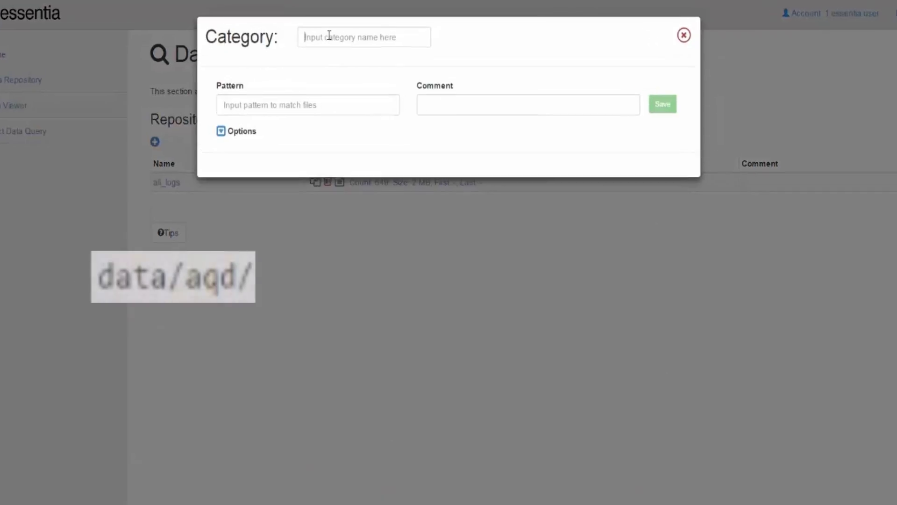
{"action": "type", "text": "web_logs"}
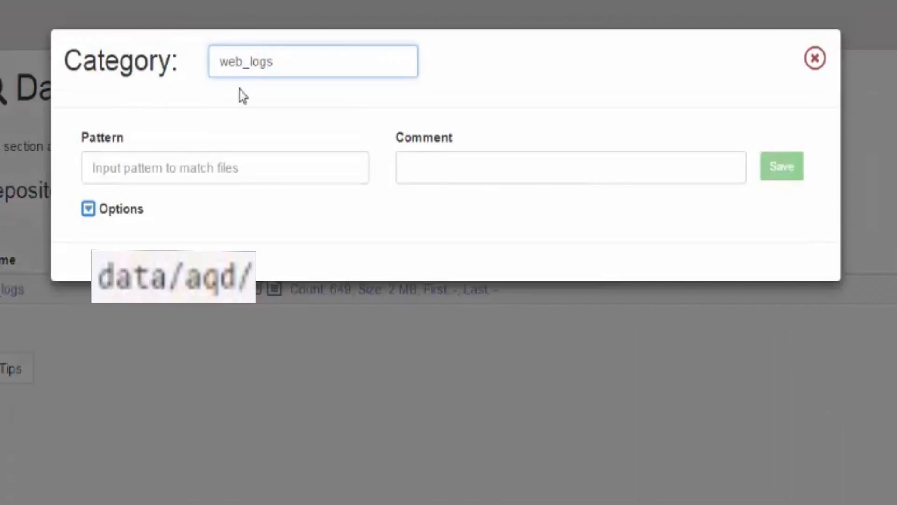
{"action": "left_click", "coordinate": [196, 165]}
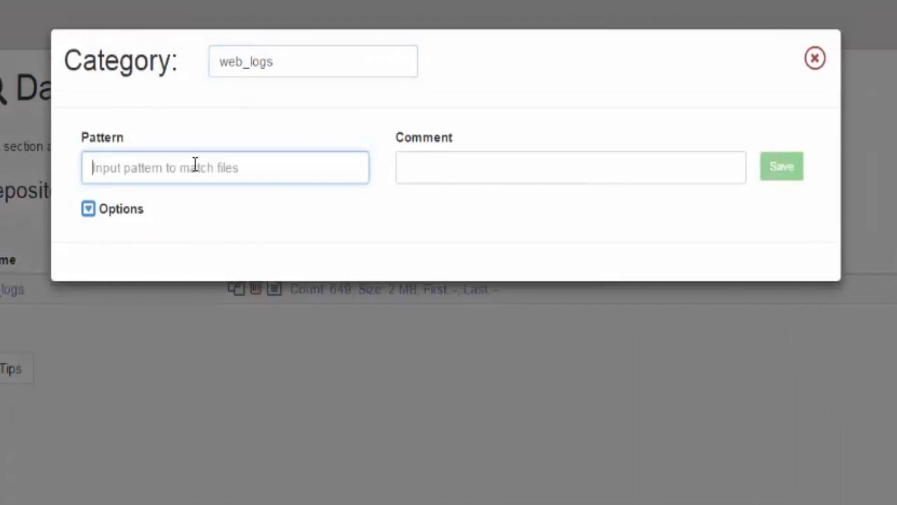
{"action": "type", "text": "data/aqd/"}
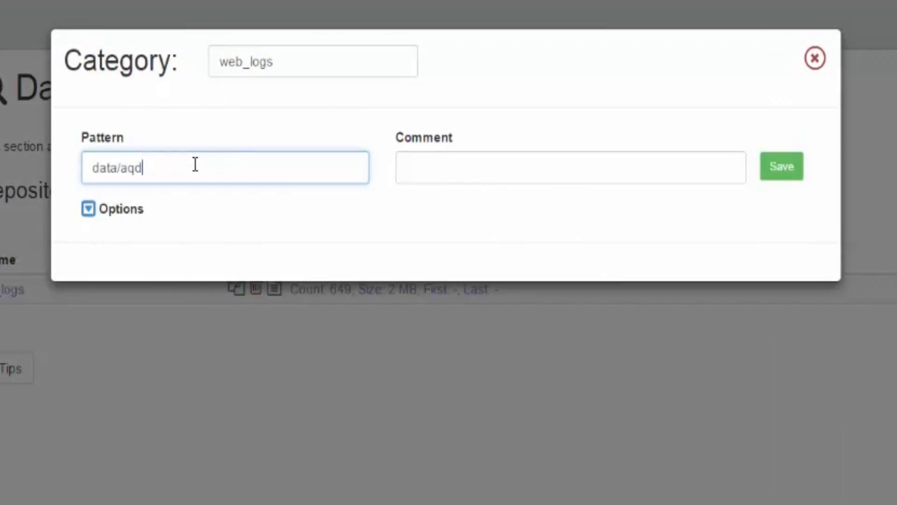
{"action": "type", "text": "*.gz"}
{"action": "left_click", "coordinate": [782, 185]}
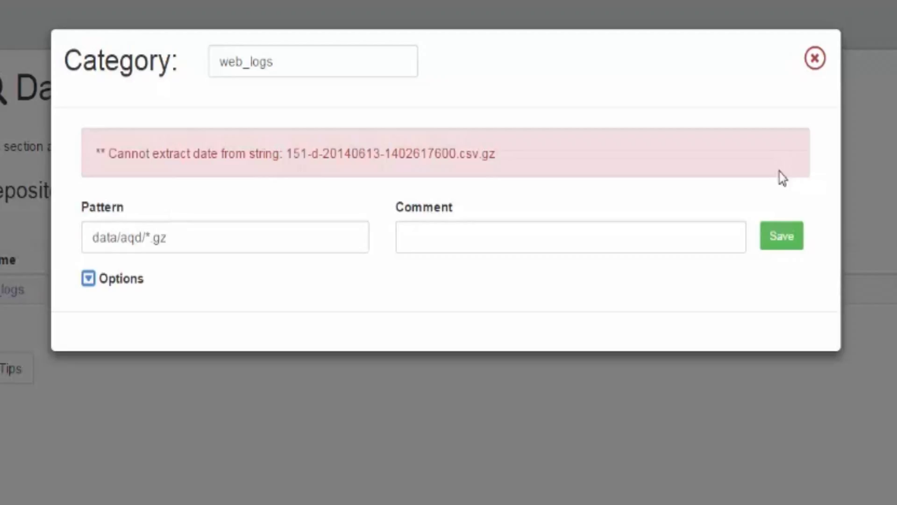
- Give web_logs the date format d-YMD-, GZ compression and a Comma delimiter, and save the category
{"action": "left_click", "coordinate": [89, 279]}
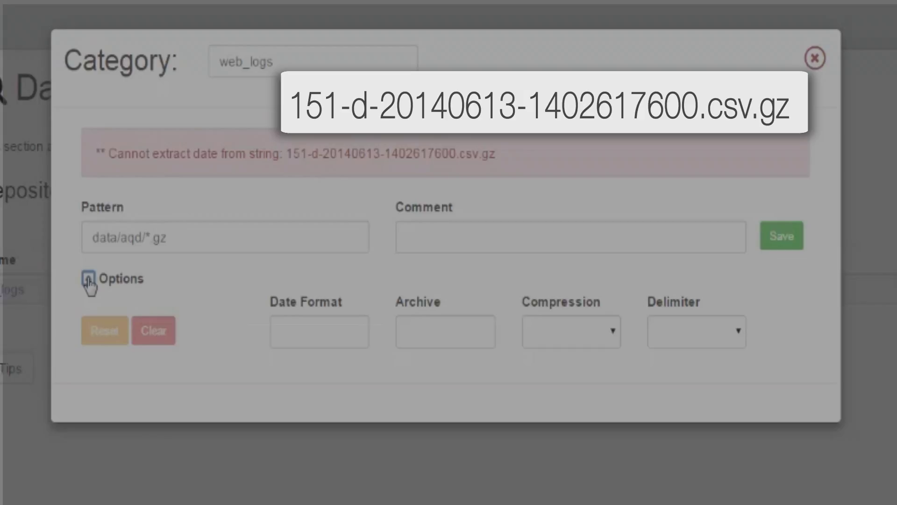
{"action": "left_click", "coordinate": [336, 344]}
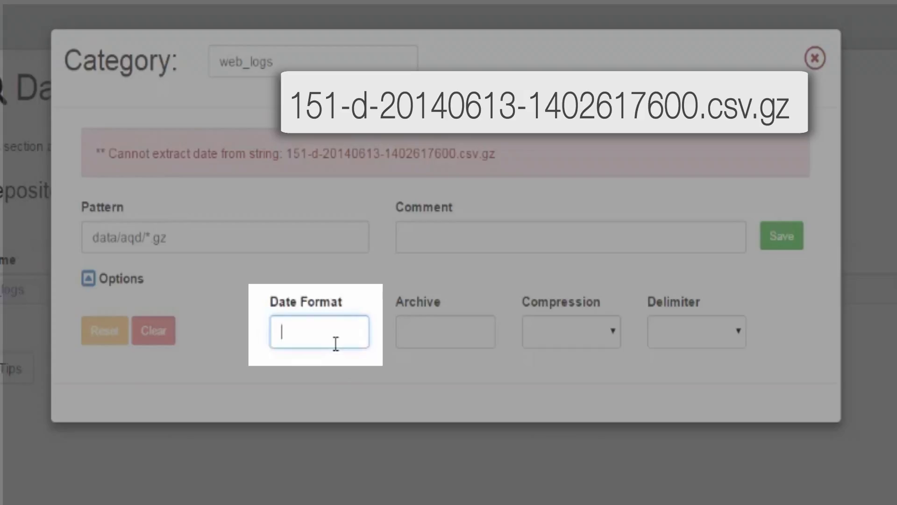
{"action": "type", "text": "d-YMD-"}
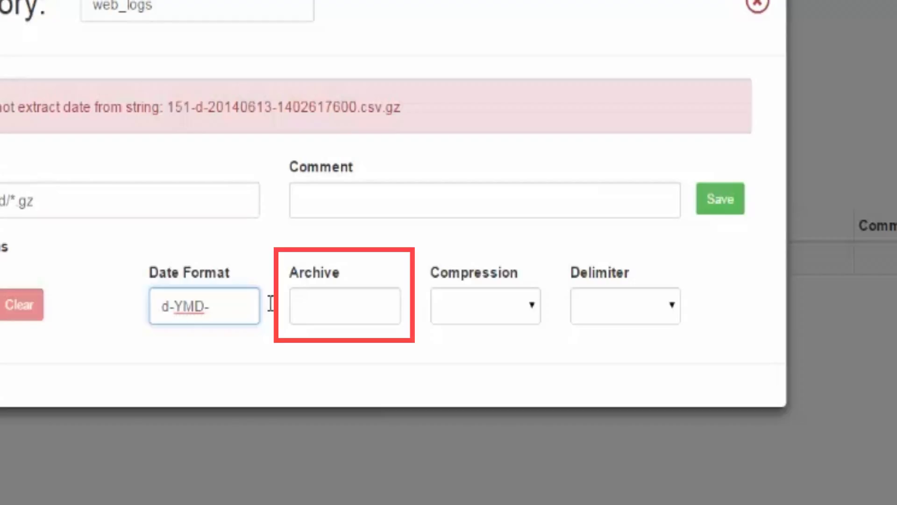
{"action": "left_click", "coordinate": [514, 311]}
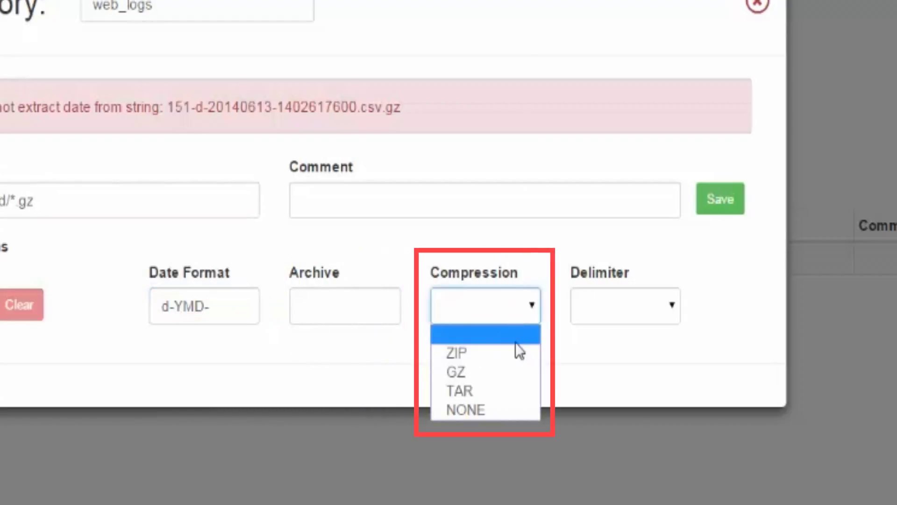
{"action": "left_click", "coordinate": [514, 372]}
{"action": "left_click", "coordinate": [629, 317]}
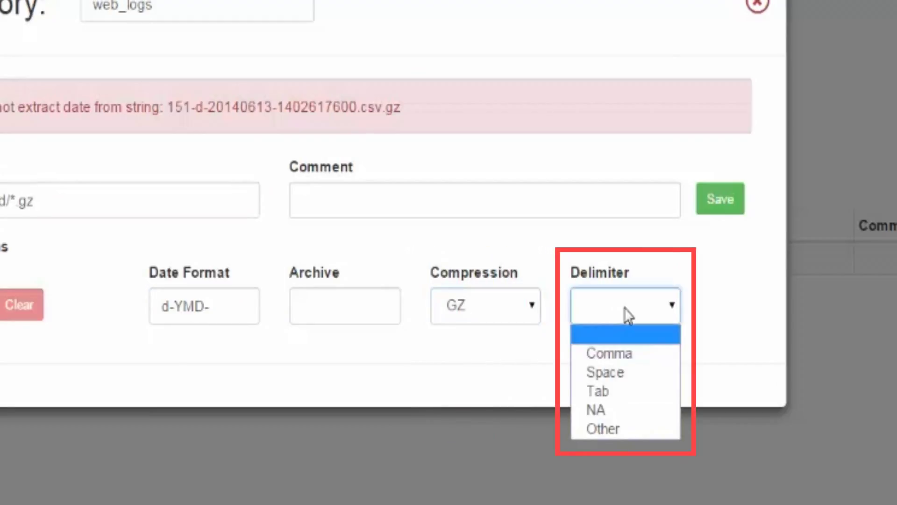
{"action": "left_click", "coordinate": [638, 353]}
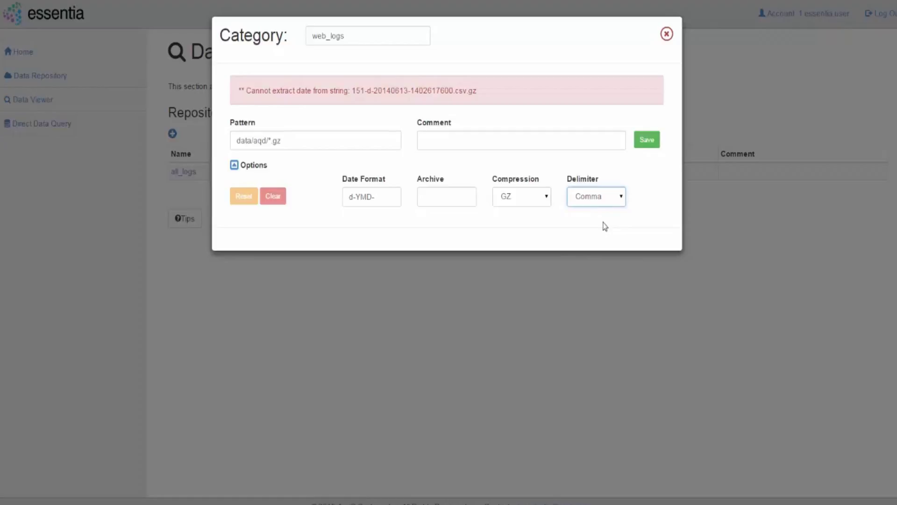
{"action": "left_click", "coordinate": [647, 140]}
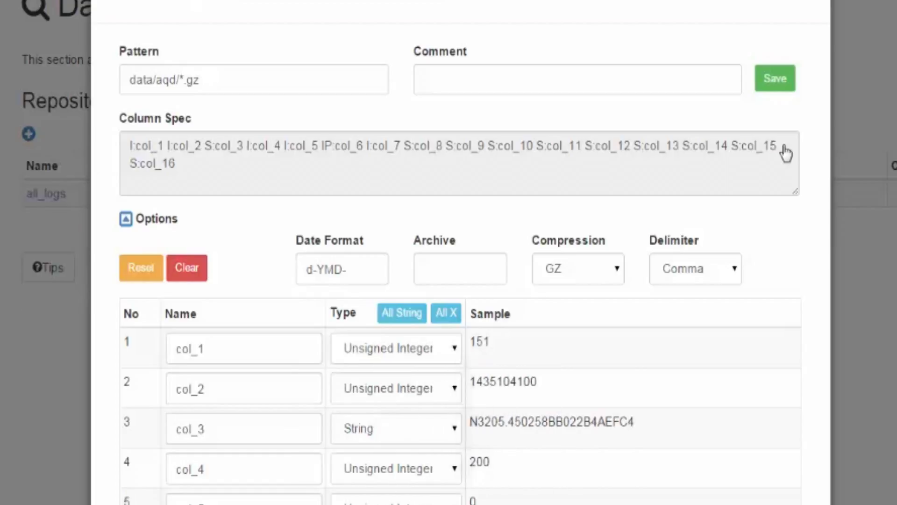
- Rename columns 3, 4 and 6 of web_logs as aqid, status and source_ip
{"action": "scroll", "coordinate": [794, 257], "scroll_direction": "down", "scroll_amount": 5}
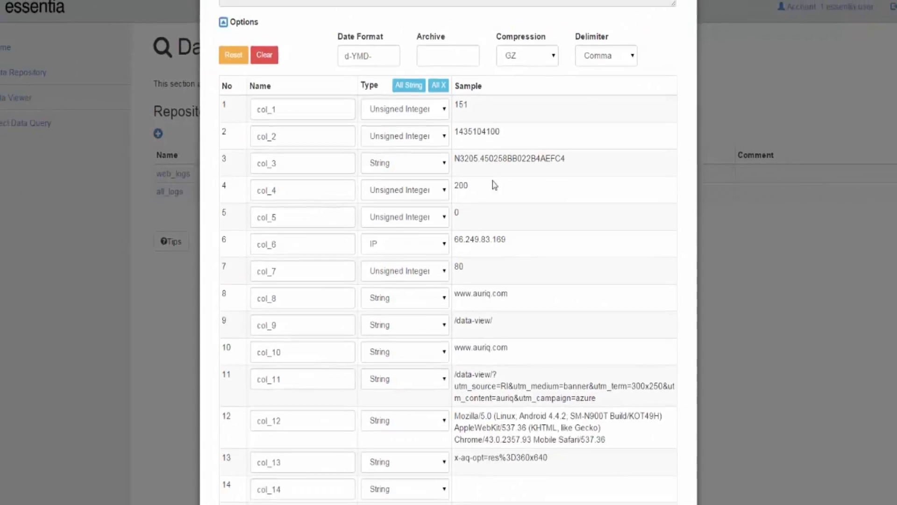
{"action": "key", "text": "Tab"}
{"action": "type", "text": "aqid"}
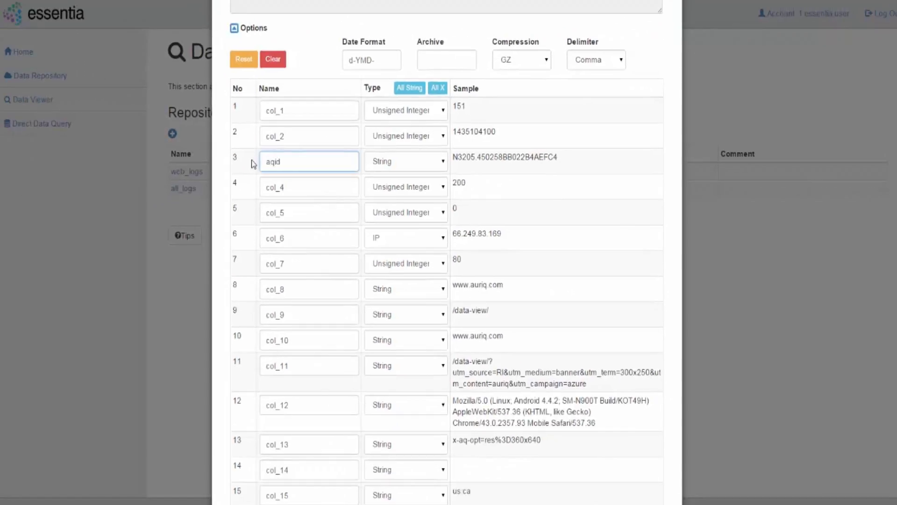
{"action": "key", "text": "Tab"}
{"action": "key", "text": "Tab"}
{"action": "type", "text": "status"}
{"action": "key", "text": "Tab"}
{"action": "key", "text": "Tab"}
{"action": "key", "text": "Tab"}
{"action": "key", "text": "Tab"}
{"action": "type", "text": "source_ip"}
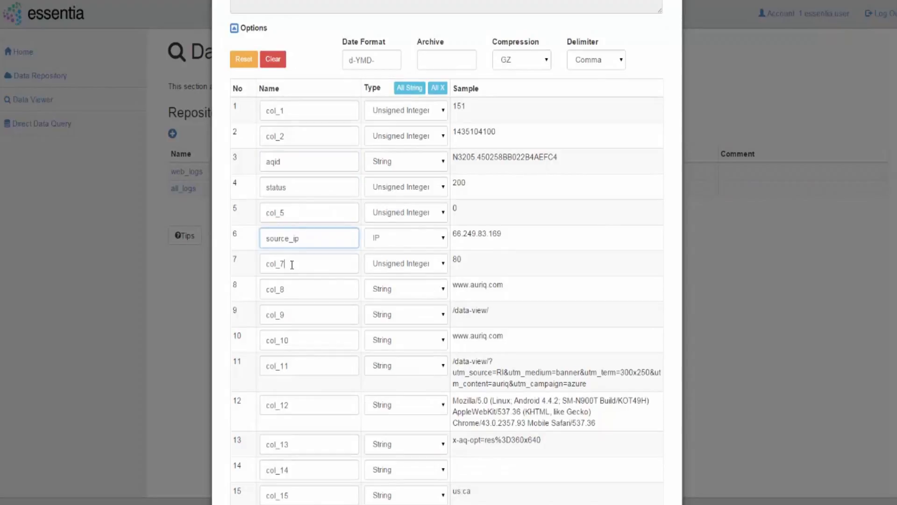
- Rename columns 7, 8 and 9 as port, domain and page
{"action": "key", "text": "Tab"}
{"action": "type", "text": "port"}
{"action": "key", "text": "Tab"}
{"action": "type", "text": "domain"}
{"action": "key", "text": "Tab"}
{"action": "type", "text": "page"}
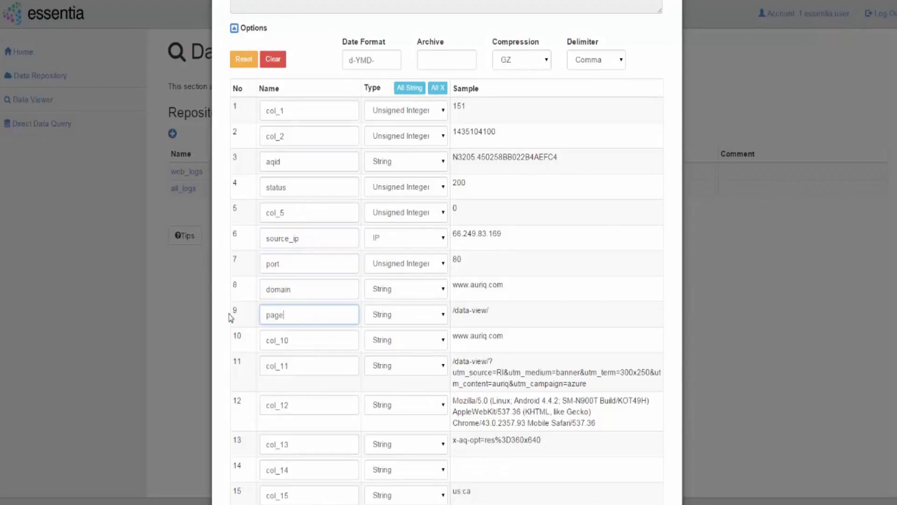
- Rename columns 10, 11 and 12 as ref_domain, ref_page and browser
{"action": "key", "text": "Tab"}
{"action": "type", "text": "ref_domain"}
{"action": "key", "text": "Tab"}
{"action": "type", "text": "ref_page"}
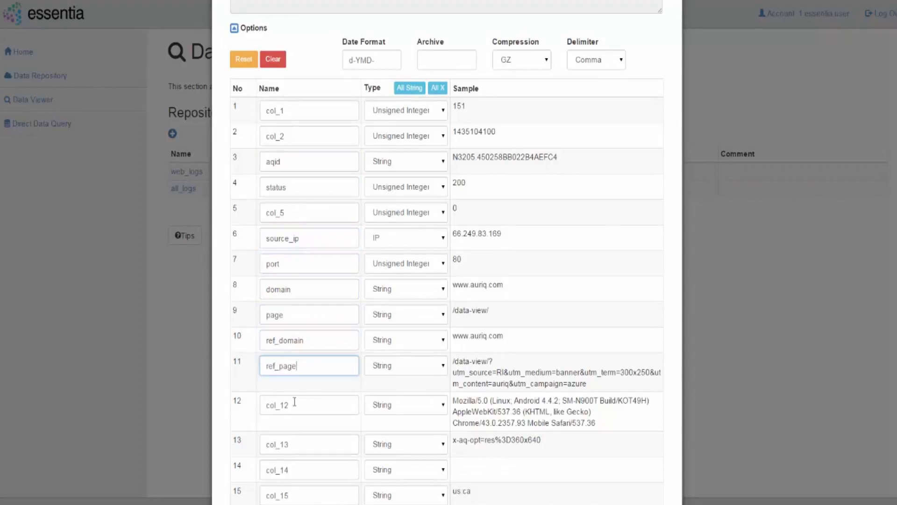
{"action": "key", "text": "Tab"}
{"action": "type", "text": "browser"}
- Rename columns 13, 15 and 16 as resolution, location and os
{"action": "scroll", "coordinate": [220, 408], "scroll_direction": "down", "scroll_amount": 2}
{"action": "key", "text": "Tab"}
{"action": "type", "text": "resolution"}
{"action": "double_click", "coordinate": [274, 383]}
{"action": "type", "text": "location"}
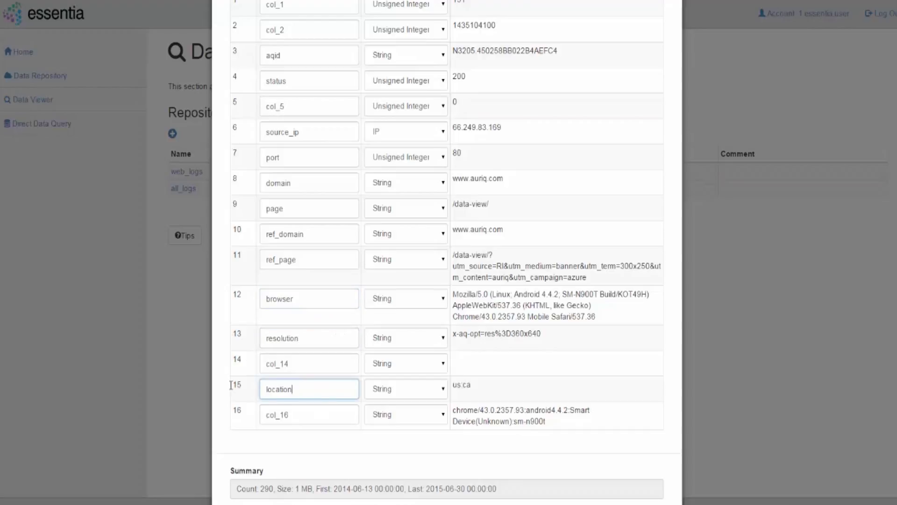
{"action": "key", "text": "Tab"}
{"action": "type", "text": "os"}
- Save the web_logs category with its renamed columns and close it
{"action": "scroll", "coordinate": [282, 441], "scroll_direction": "up", "scroll_amount": 5}
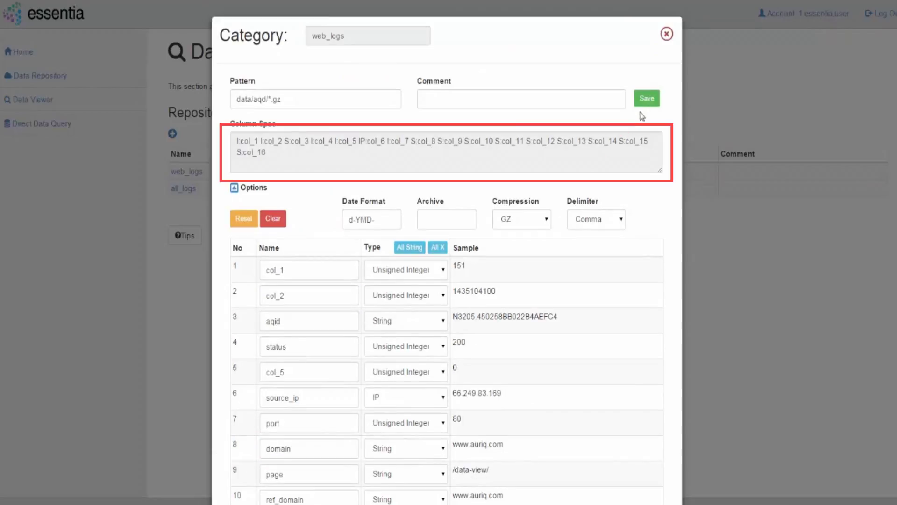
{"action": "left_click", "coordinate": [647, 100]}
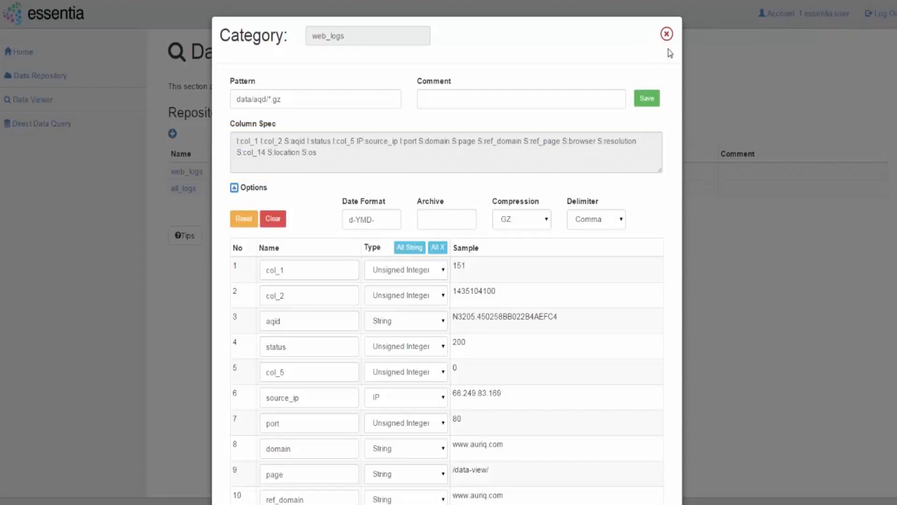
{"action": "left_click", "coordinate": [667, 34]}
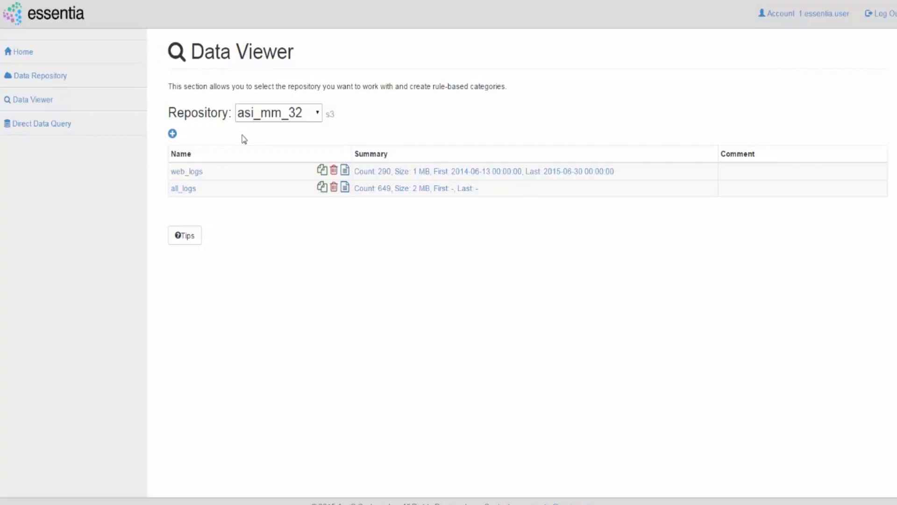
- Review the web_logs category's matching files, sample data rows and saved category details, closing each view after checking it
{"action": "left_click", "coordinate": [365, 174]}
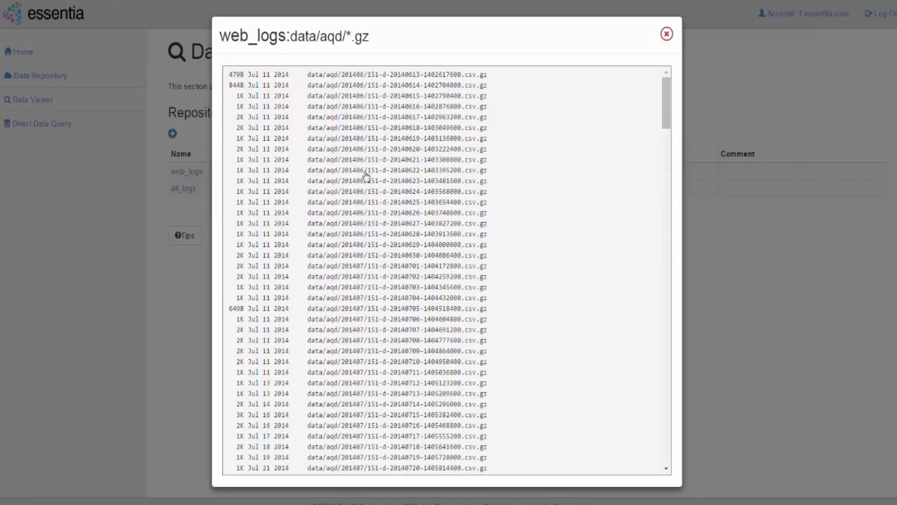
{"action": "left_click", "coordinate": [666, 33]}
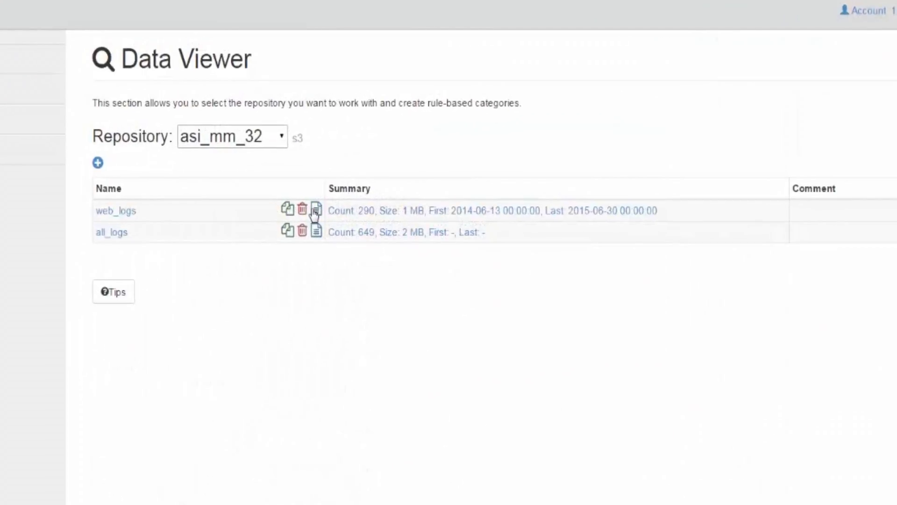
{"action": "left_click", "coordinate": [316, 210]}
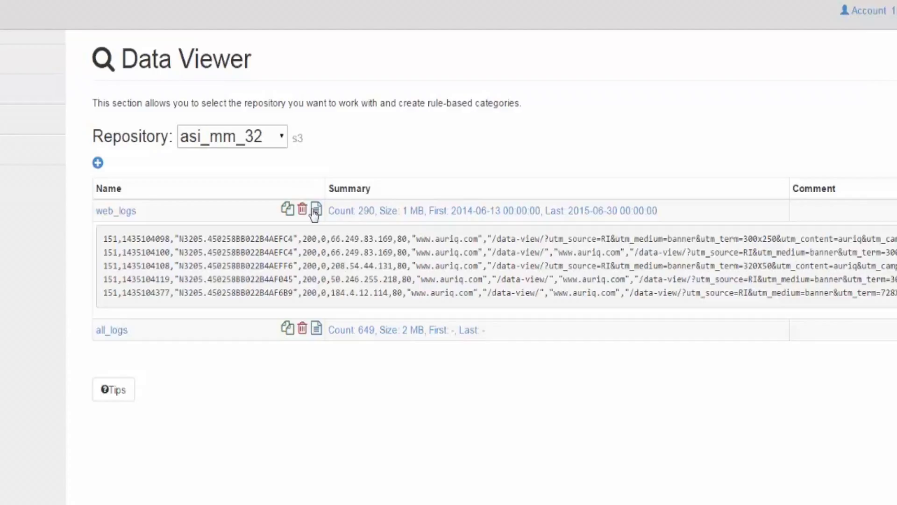
{"action": "left_click", "coordinate": [314, 213]}
{"action": "left_click", "coordinate": [126, 211]}
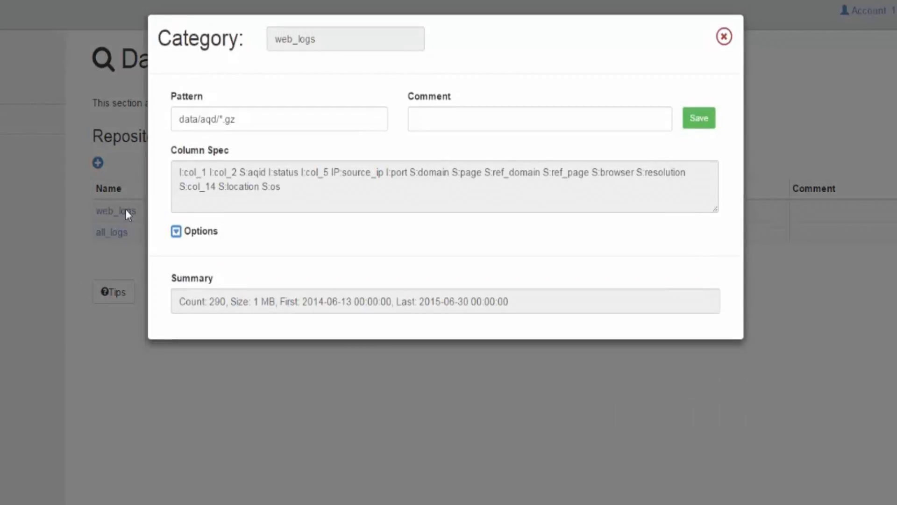
{"action": "left_click", "coordinate": [724, 38]}
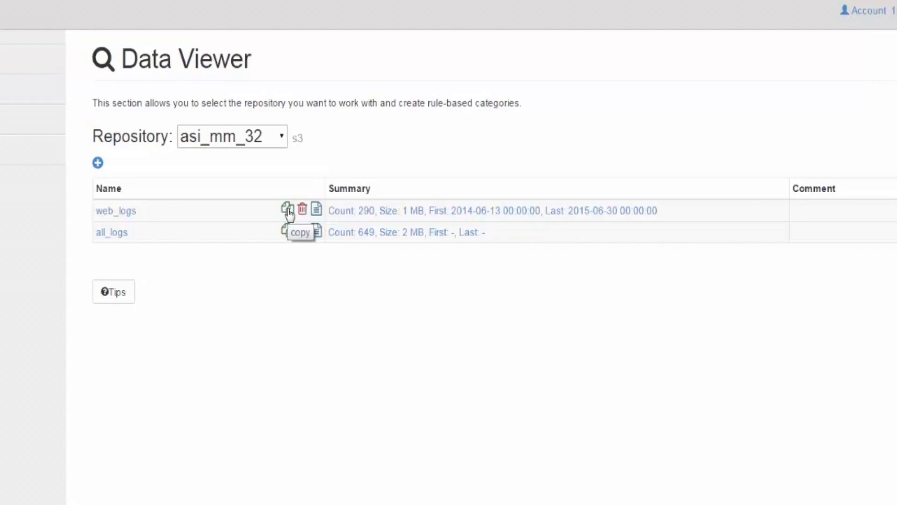
- Copy the web_logs category as a new category named subset with the pattern data/aqd/201506/*.gz, save it and close it
{"action": "left_click", "coordinate": [289, 211]}
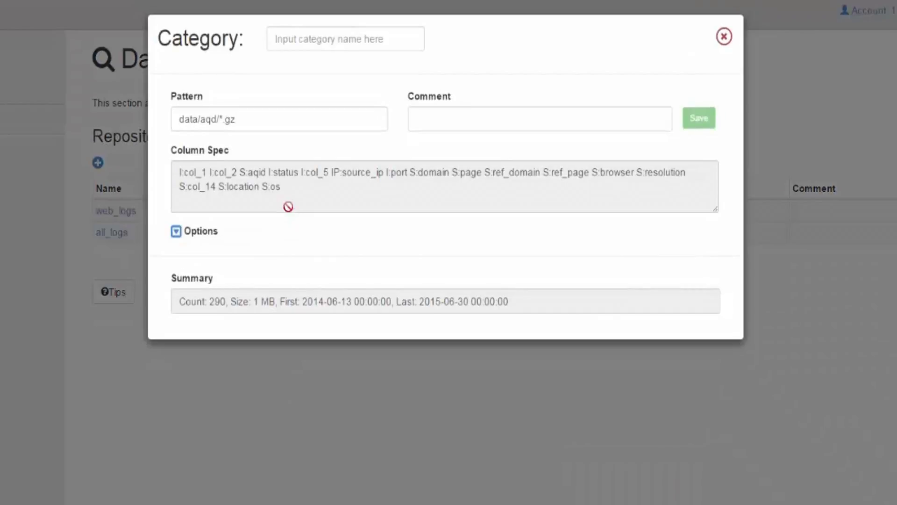
{"action": "left_click", "coordinate": [343, 38]}
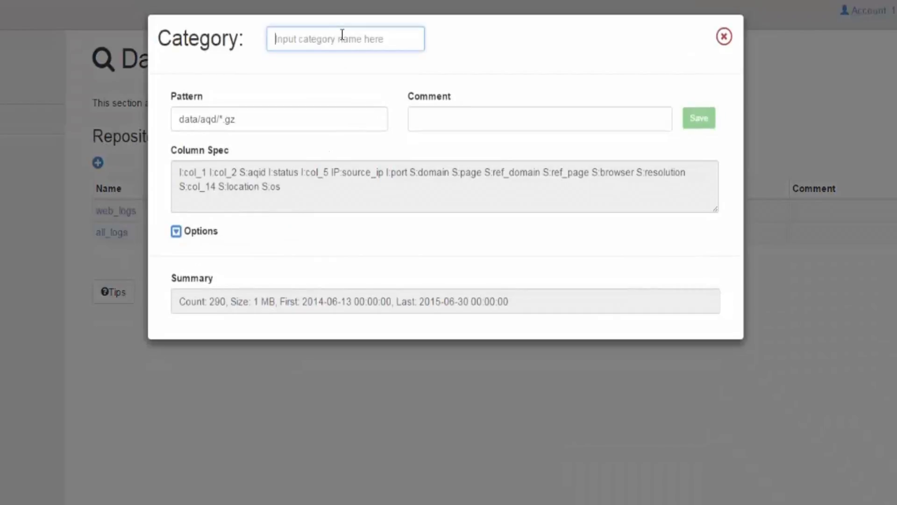
{"action": "type", "text": "subset"}
{"action": "left_click", "coordinate": [218, 120]}
{"action": "type", "text": "201506/"}
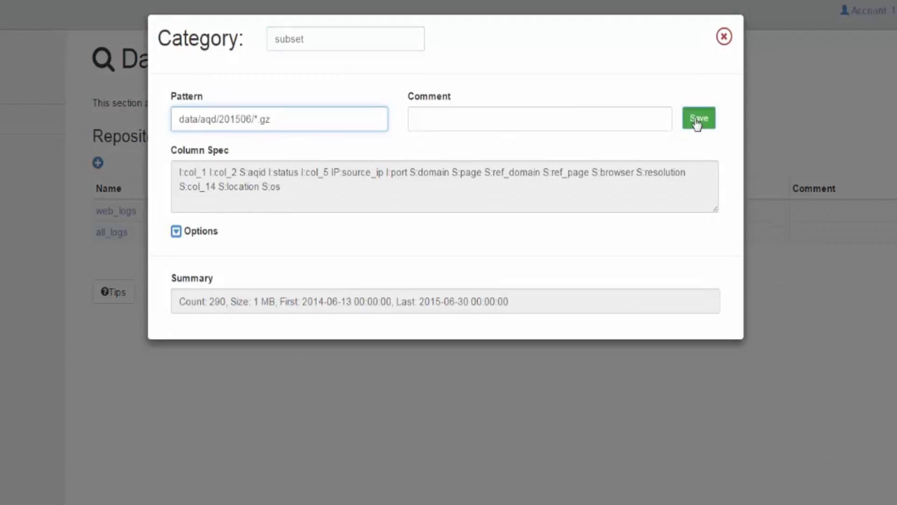
{"action": "left_click", "coordinate": [696, 121]}
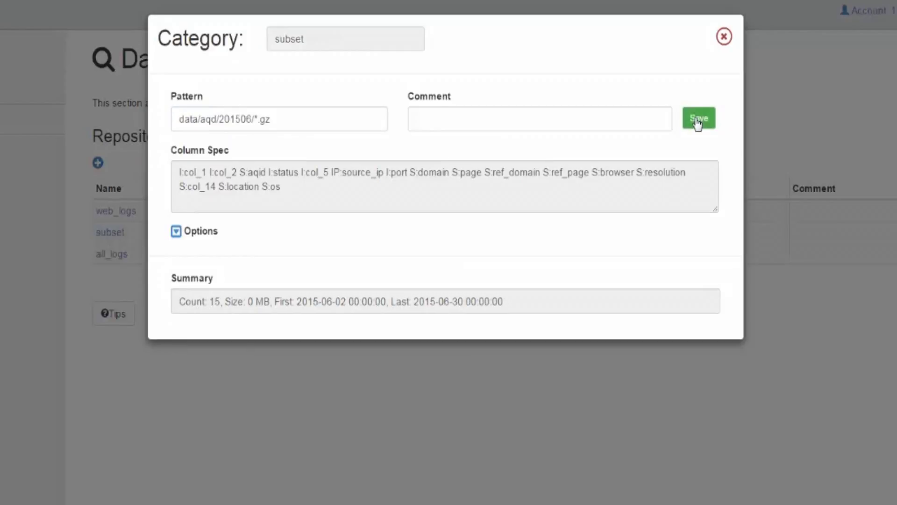
{"action": "left_click", "coordinate": [723, 40]}
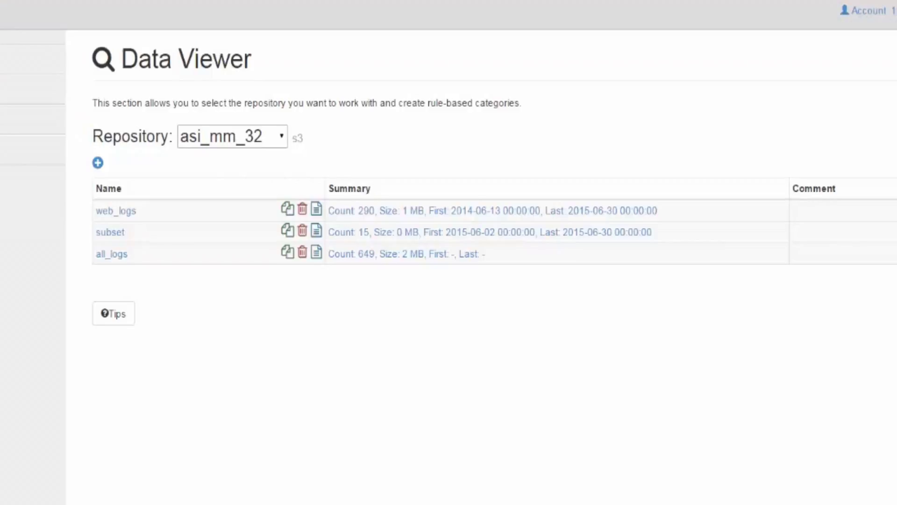